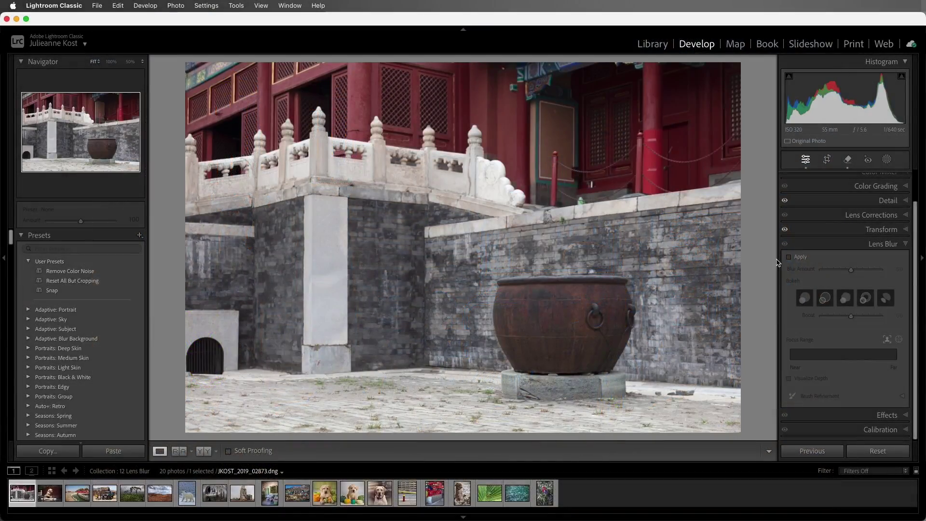
Turn on Lens Blur for the courtyard photo and raise Blur Amount to 83
{"action": "left_click", "coordinate": [789, 257]}
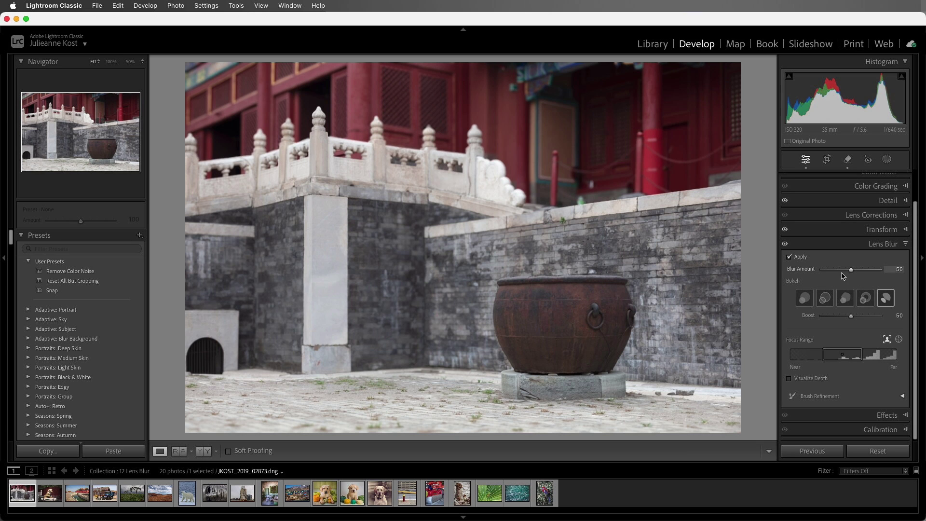
{"action": "left_click_drag", "start_coordinate": [851, 269], "coordinate": [870, 273]}
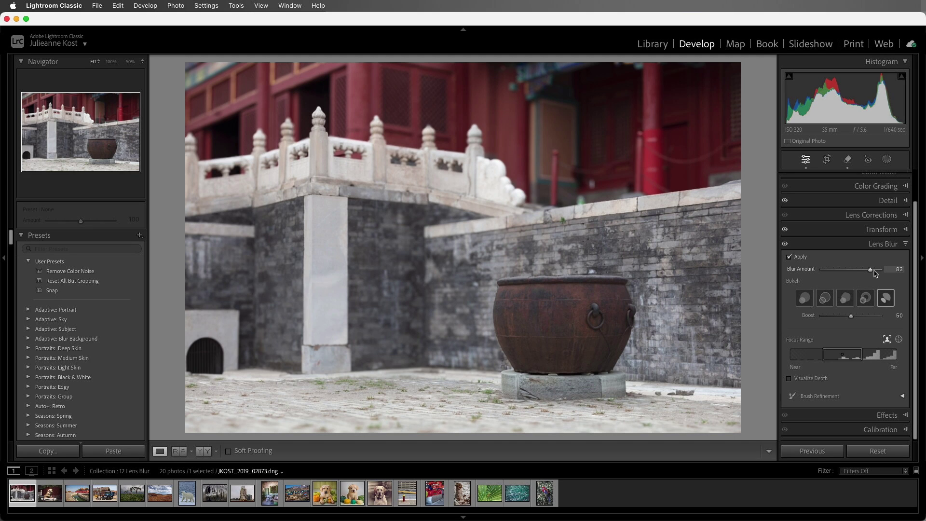
Try focus points on the building, ground and far distance, then set the focus on the iron pot
{"action": "left_click", "coordinate": [899, 339]}
{"action": "left_click", "coordinate": [441, 91]}
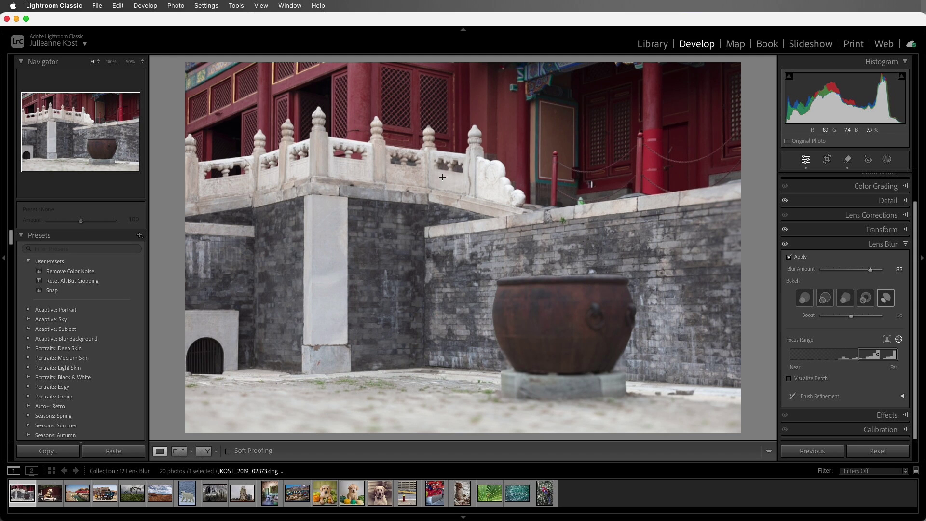
{"action": "left_click", "coordinate": [471, 423]}
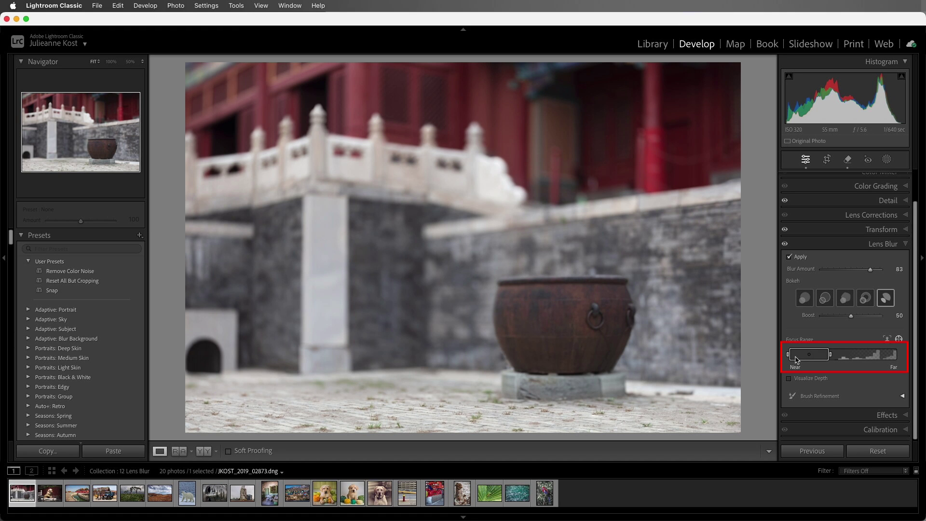
{"action": "left_click_drag", "start_coordinate": [796, 359], "coordinate": [884, 358]}
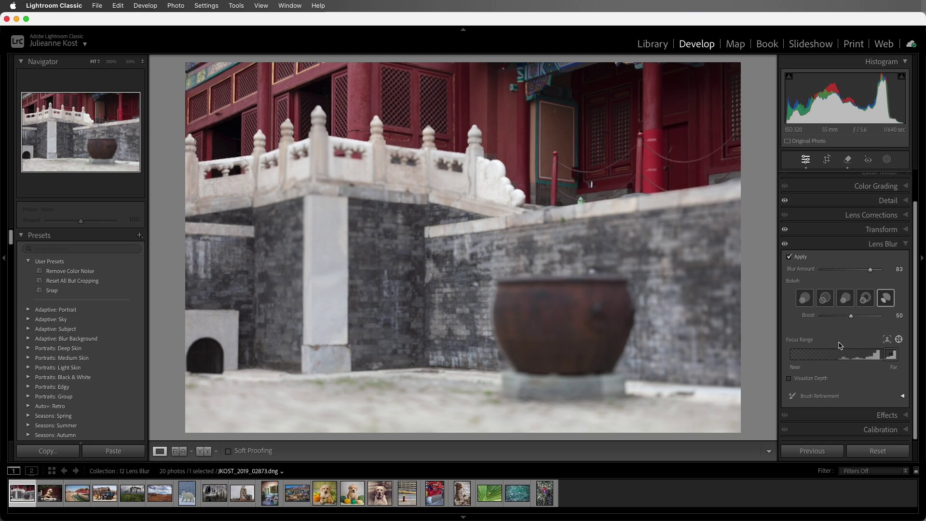
{"action": "left_click", "coordinate": [555, 324]}
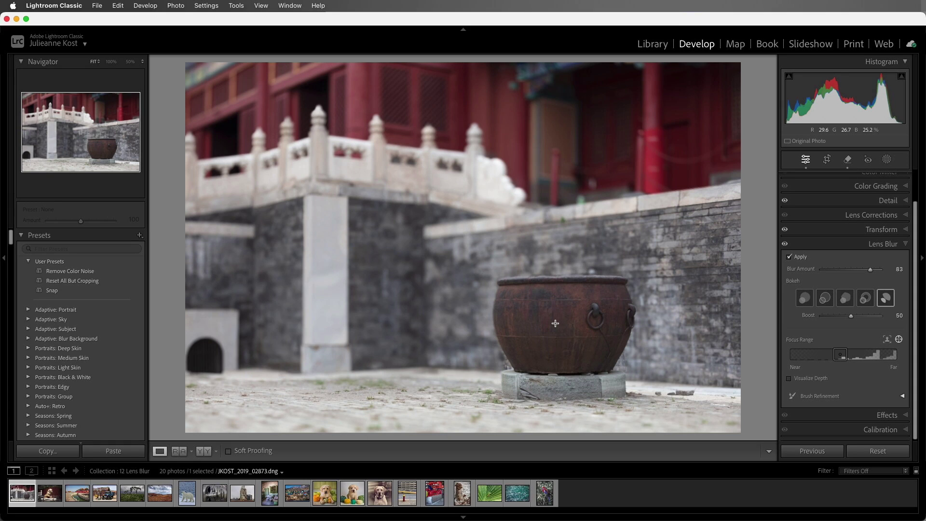
Using the depth map, adjust the focus range to roughly 42–56, then hide the depth overlay
{"action": "left_click", "coordinate": [789, 379]}
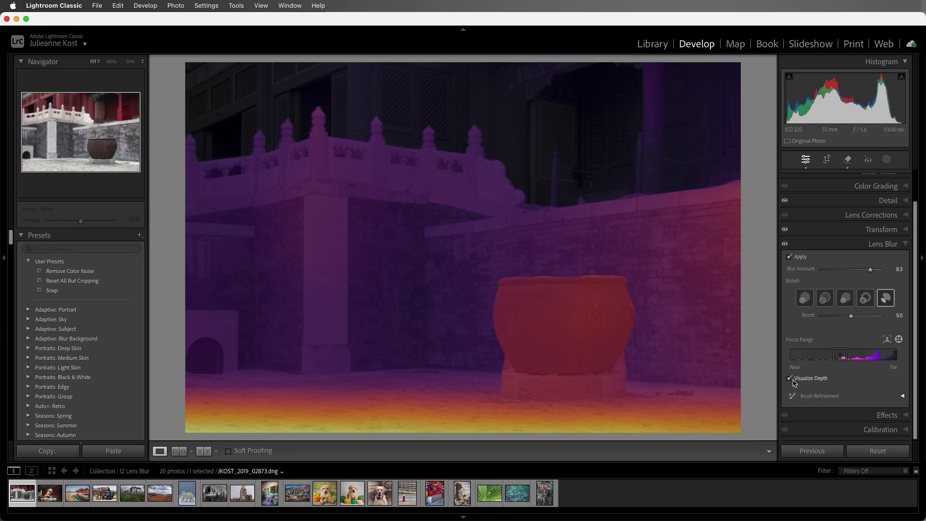
{"action": "mouse_move", "coordinate": [840, 360]}
{"action": "left_click_drag", "start_coordinate": [840, 361], "coordinate": [861, 359]}
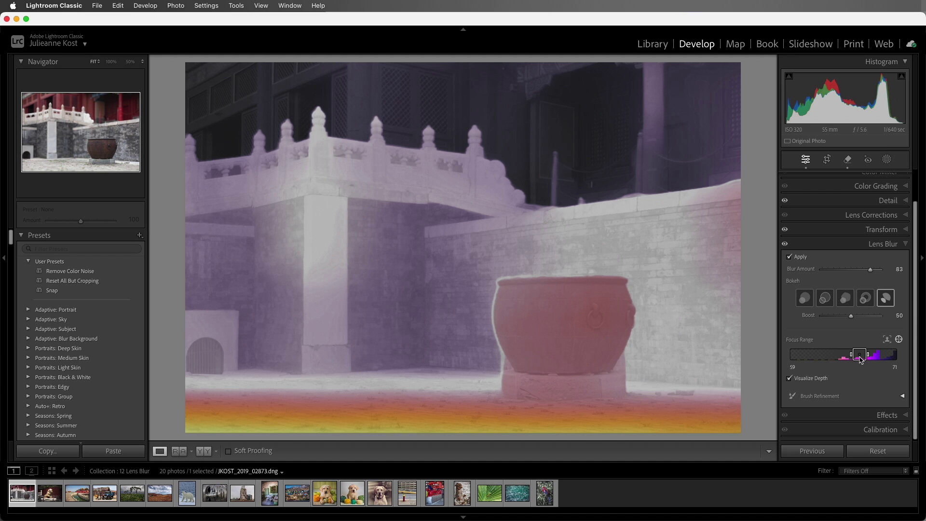
{"action": "left_click_drag", "start_coordinate": [861, 360], "coordinate": [844, 362]}
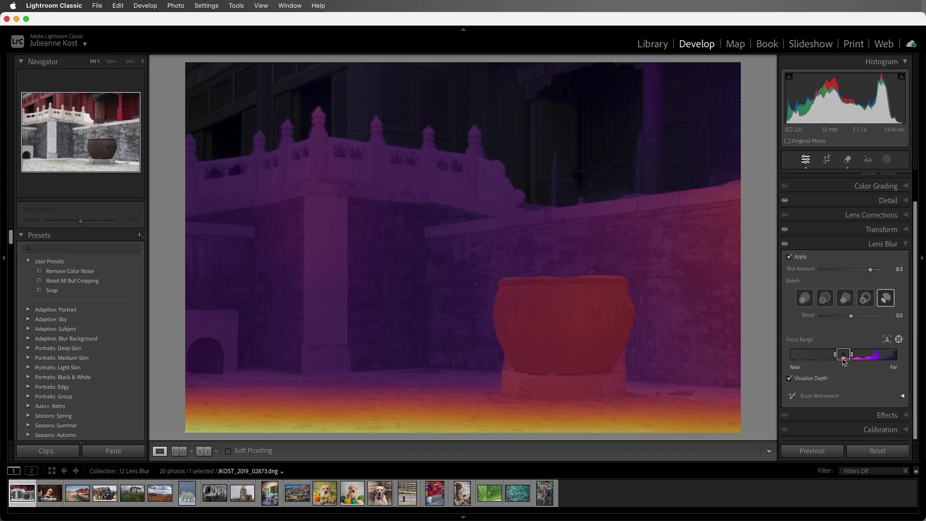
{"action": "left_click", "coordinate": [789, 378]}
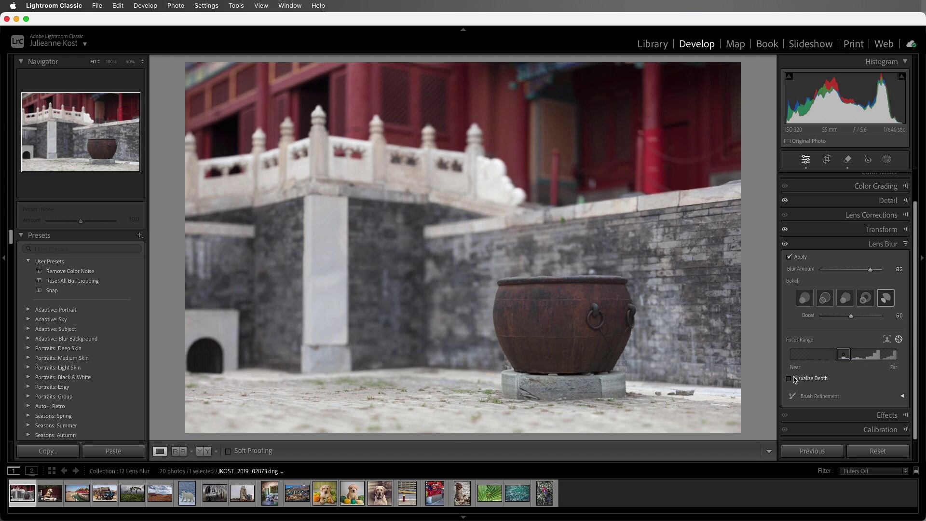
{"action": "key", "text": "alt"}
{"action": "mouse_move", "coordinate": [836, 357]}
{"action": "left_mouse_down"}
{"action": "mouse_move", "coordinate": [819, 357]}
{"action": "mouse_move", "coordinate": [835, 357]}
{"action": "left_mouse_up"}
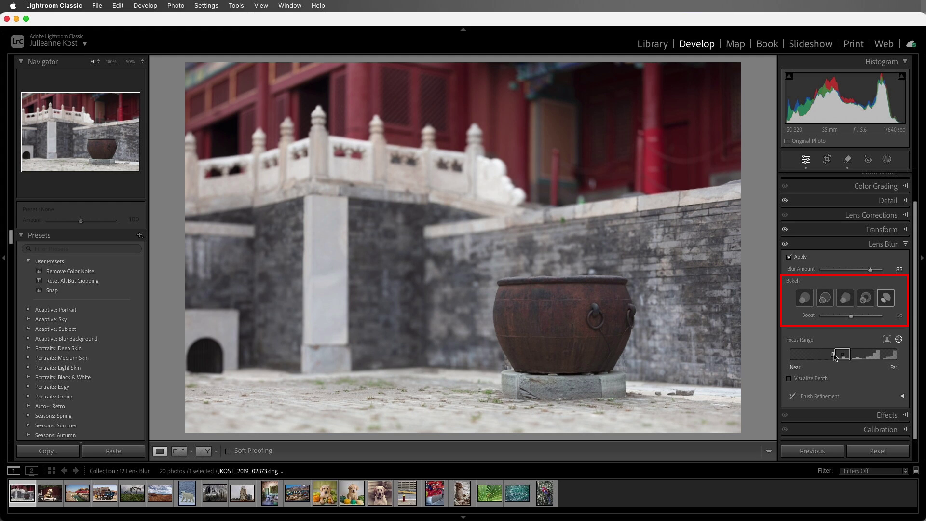
Choose the fifth bokeh shape, set Boost to 90, and expand Brush Refinement
{"action": "left_click", "coordinate": [806, 299]}
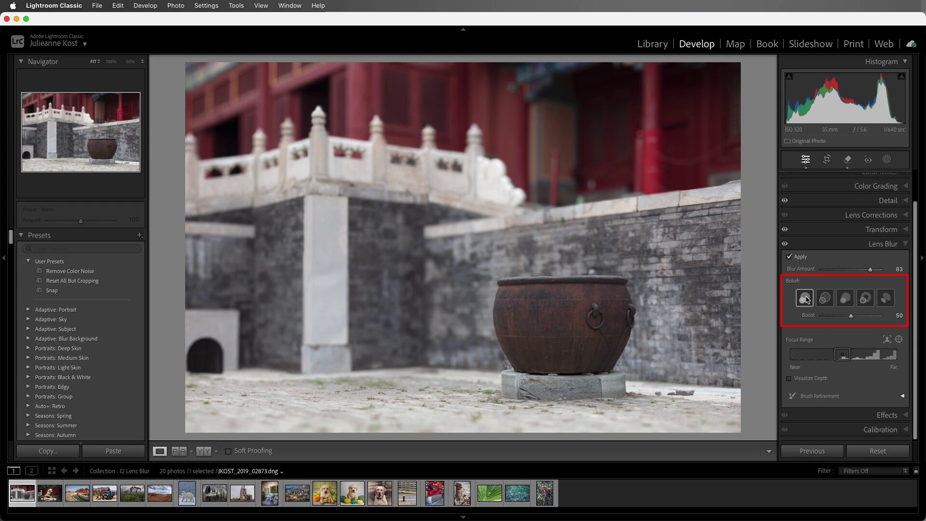
{"action": "left_click", "coordinate": [846, 299]}
{"action": "left_click", "coordinate": [886, 298]}
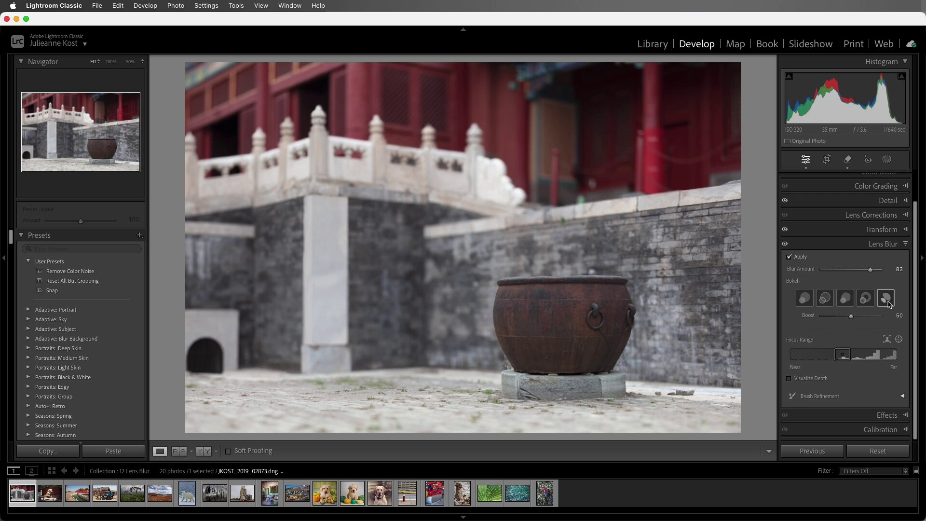
{"action": "left_click_drag", "start_coordinate": [852, 318], "coordinate": [876, 320]}
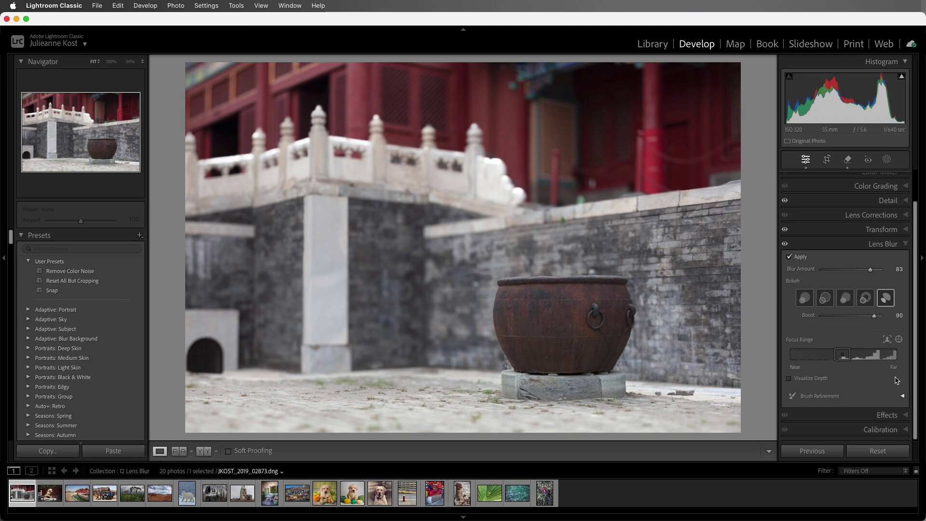
{"action": "left_click", "coordinate": [902, 396]}
{"action": "left_click_drag", "start_coordinate": [915, 386], "coordinate": [919, 437]}
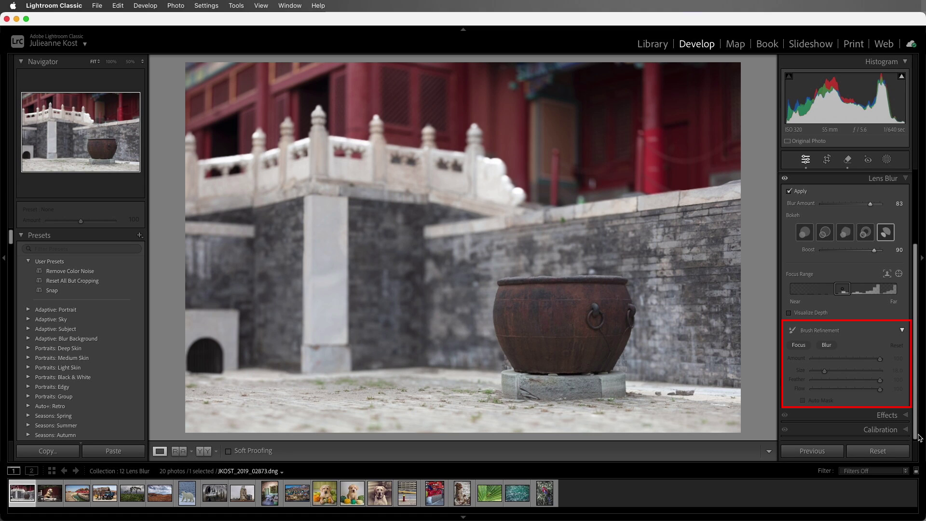
Set the refinement brush to Blur with Auto Mask at size 10 and paint along the pot's edge
{"action": "left_click", "coordinate": [831, 346]}
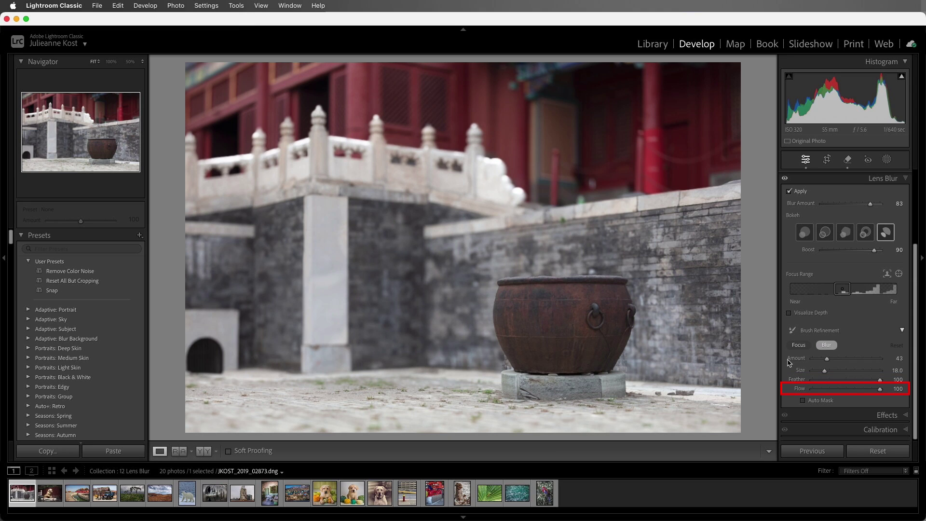
{"action": "left_click", "coordinate": [804, 401]}
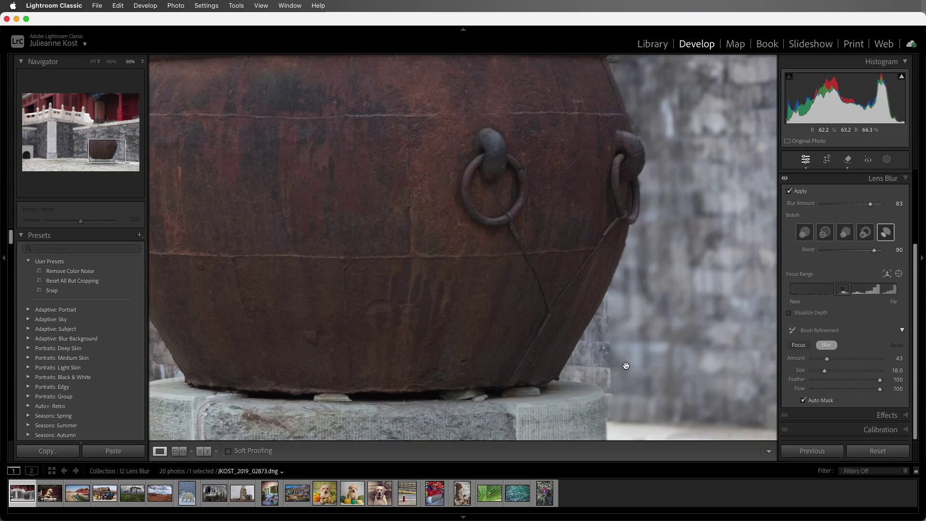
{"action": "key", "text": "z"}
{"action": "key", "text": "bracketleft"}
{"action": "key", "text": "bracketleft"}
{"action": "key", "text": "bracketleft"}
{"action": "key", "text": "bracketleft"}
{"action": "mouse_move", "coordinate": [602, 328]}
{"action": "left_mouse_down"}
{"action": "mouse_move", "coordinate": [576, 347]}
{"action": "mouse_move", "coordinate": [562, 379]}
{"action": "mouse_move", "coordinate": [592, 368]}
{"action": "left_mouse_up"}
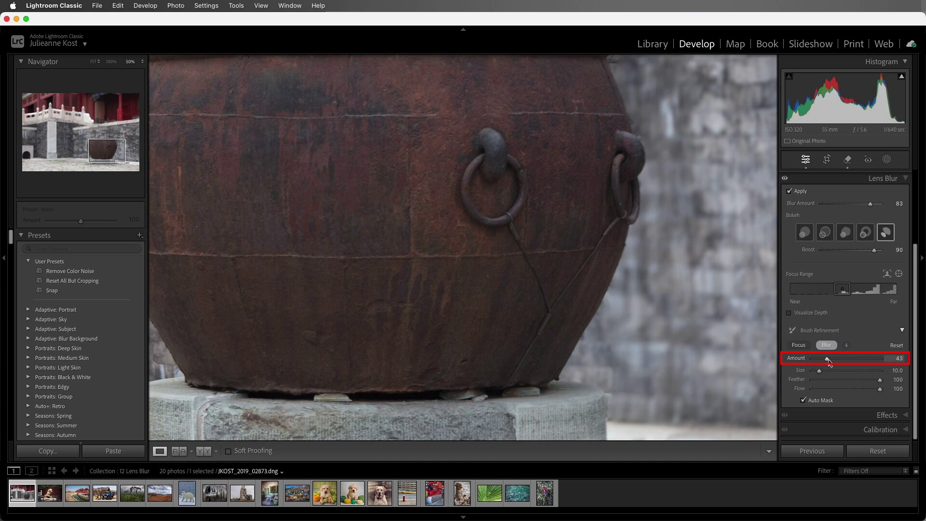
Raise the painted blur Amount to about 101 while working around the pot
{"action": "mouse_move", "coordinate": [828, 360]}
{"action": "left_mouse_down"}
{"action": "mouse_move", "coordinate": [886, 365]}
{"action": "mouse_move", "coordinate": [835, 365]}
{"action": "left_mouse_up"}
{"action": "left_click_drag", "start_coordinate": [504, 348], "coordinate": [581, 346]}
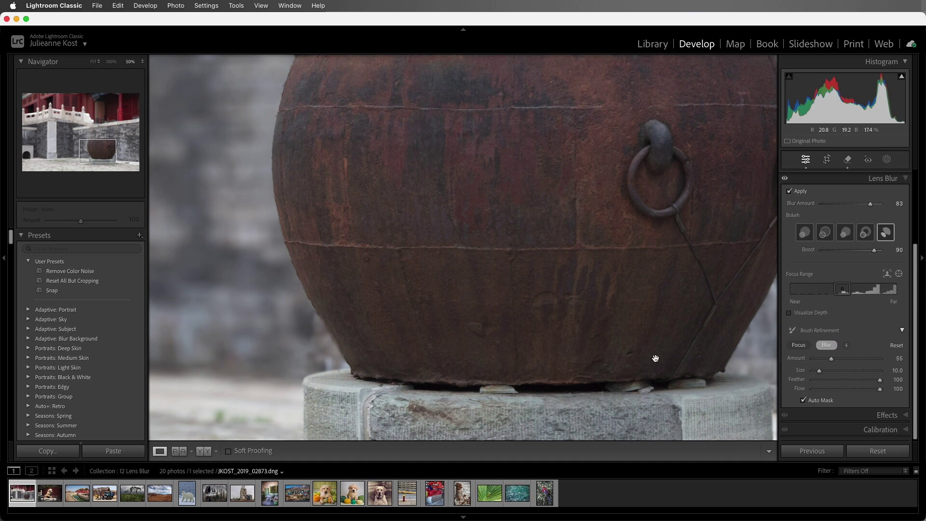
{"action": "mouse_move", "coordinate": [666, 358]}
{"action": "left_mouse_down"}
{"action": "mouse_move", "coordinate": [589, 352]}
{"action": "mouse_move", "coordinate": [605, 346]}
{"action": "left_mouse_up"}
{"action": "left_click_drag", "start_coordinate": [831, 359], "coordinate": [848, 362]}
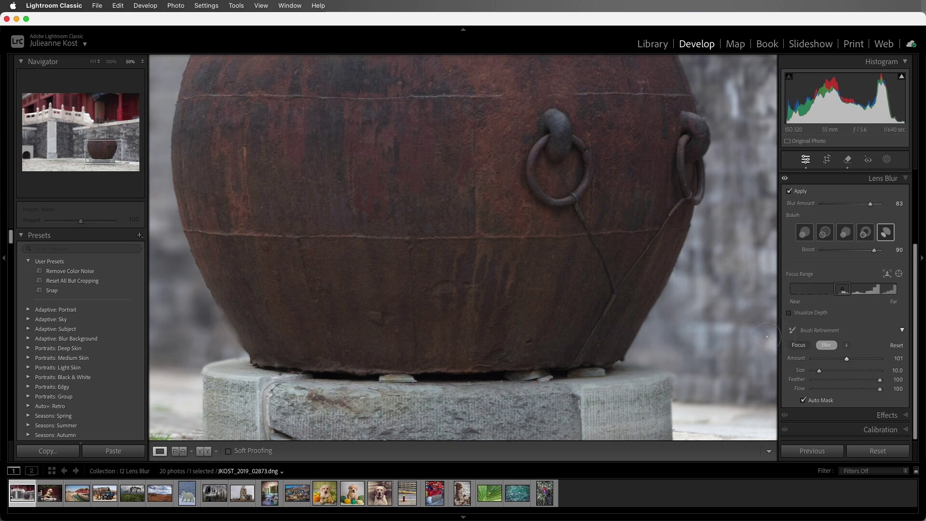
Fit the photo in view and set the blur brush to Size 20.4, Auto Mask off, Amount 102
{"action": "key", "text": "z"}
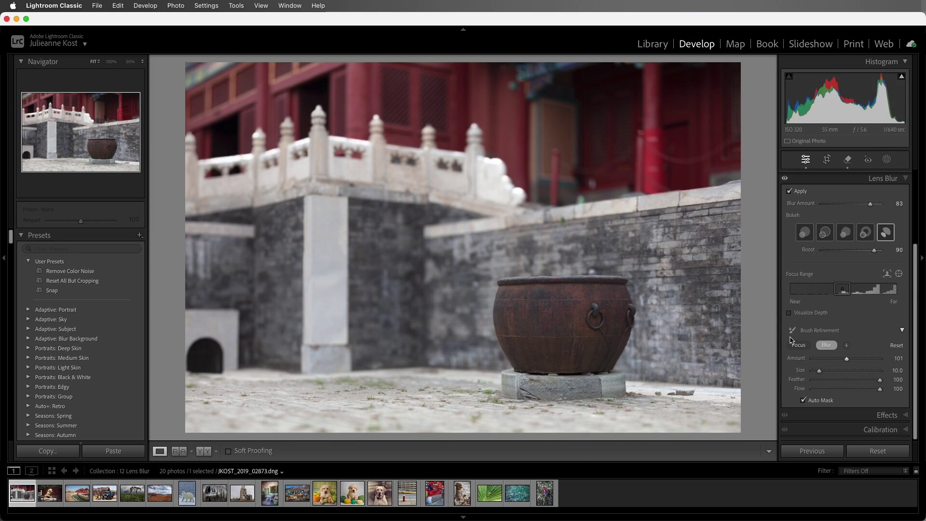
{"action": "left_click", "coordinate": [846, 346]}
{"action": "left_click", "coordinate": [826, 371]}
{"action": "left_click", "coordinate": [803, 401]}
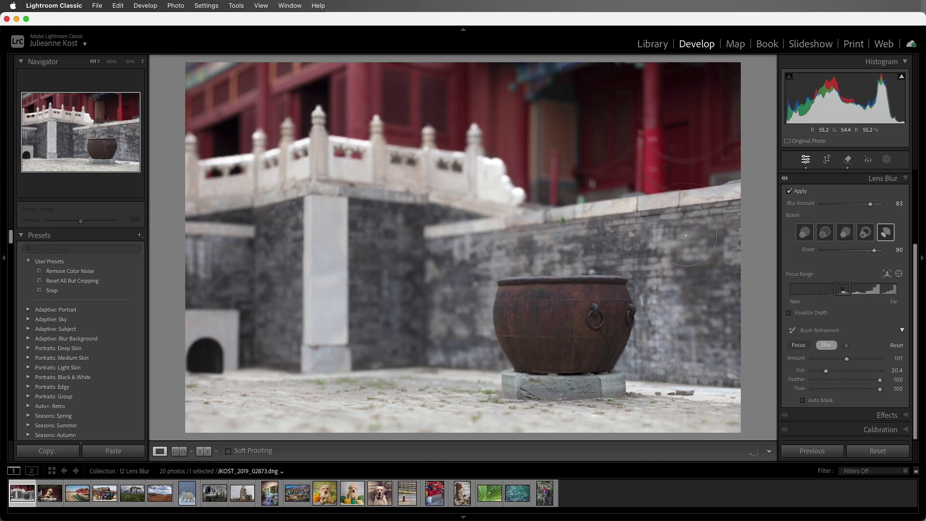
{"action": "mouse_move", "coordinate": [846, 359]}
{"action": "left_mouse_down"}
{"action": "mouse_move", "coordinate": [876, 363]}
{"action": "mouse_move", "coordinate": [803, 363]}
{"action": "mouse_move", "coordinate": [847, 360]}
{"action": "left_mouse_up"}
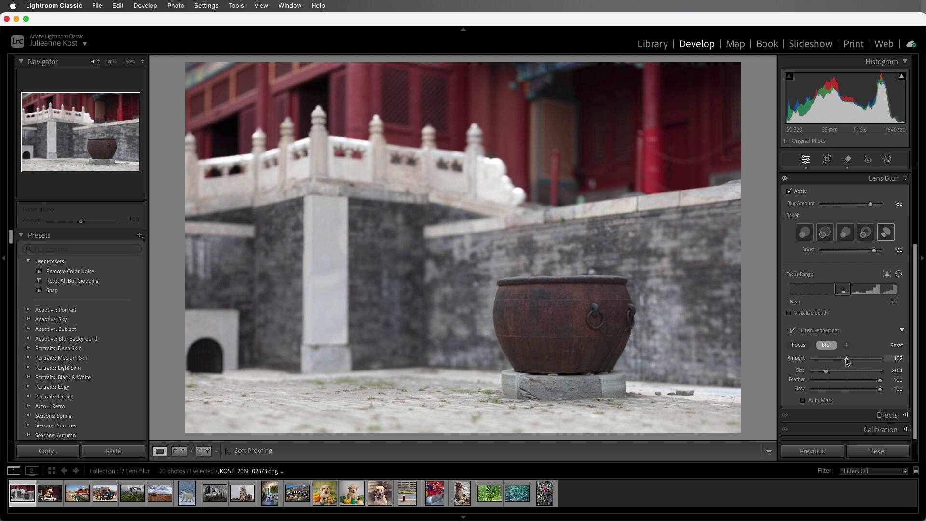
Switch the brush to Focus, undo the two strokes, and reset all brush refinement
{"action": "left_click", "coordinate": [800, 346]}
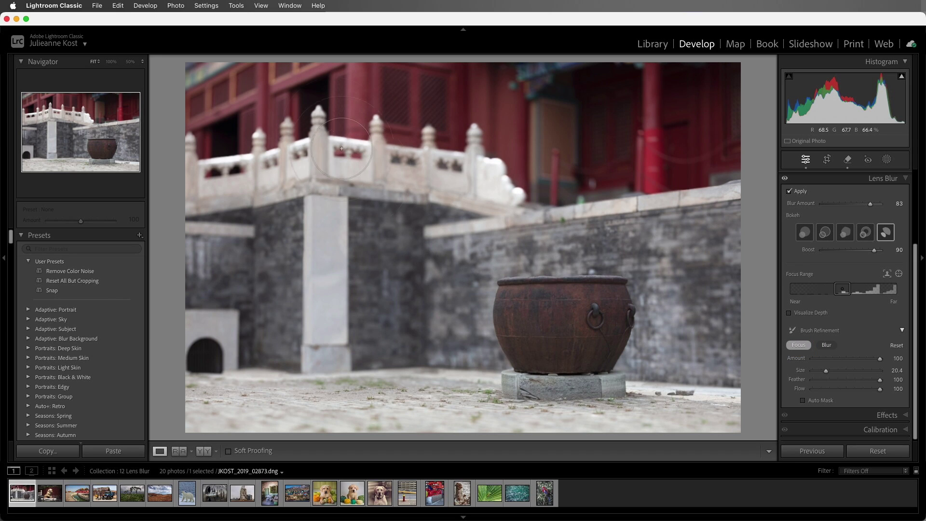
{"action": "key", "text": "super+z"}
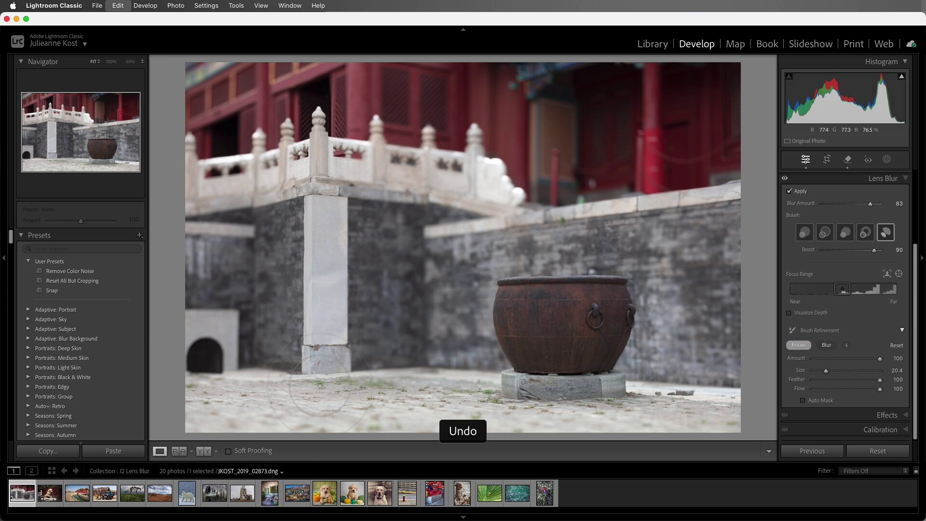
{"action": "key", "text": "super+z"}
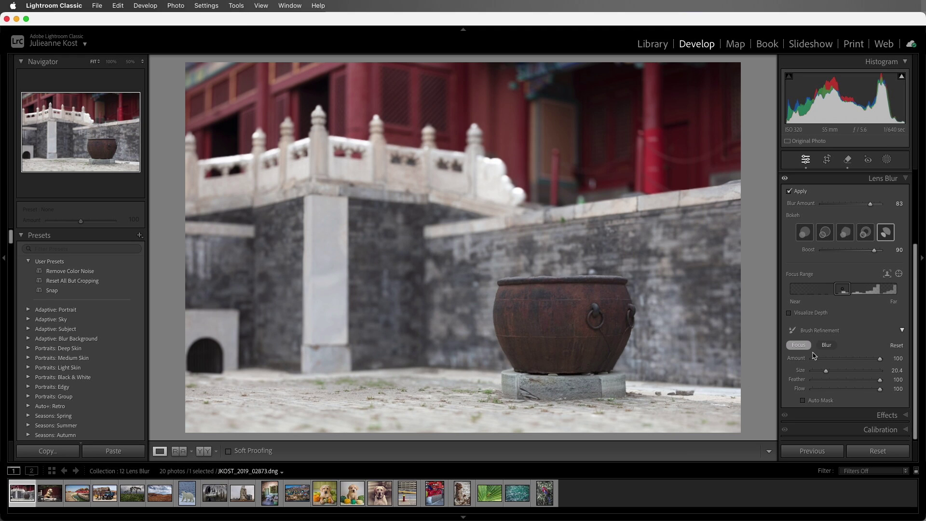
{"action": "left_click", "coordinate": [892, 346]}
{"action": "left_click", "coordinate": [848, 296]}
{"action": "left_click", "coordinate": [888, 276]}
Toggle the urn's lens blur off and on, paste Previous onto the lion, then undo that paste
{"action": "left_click", "coordinate": [786, 180]}
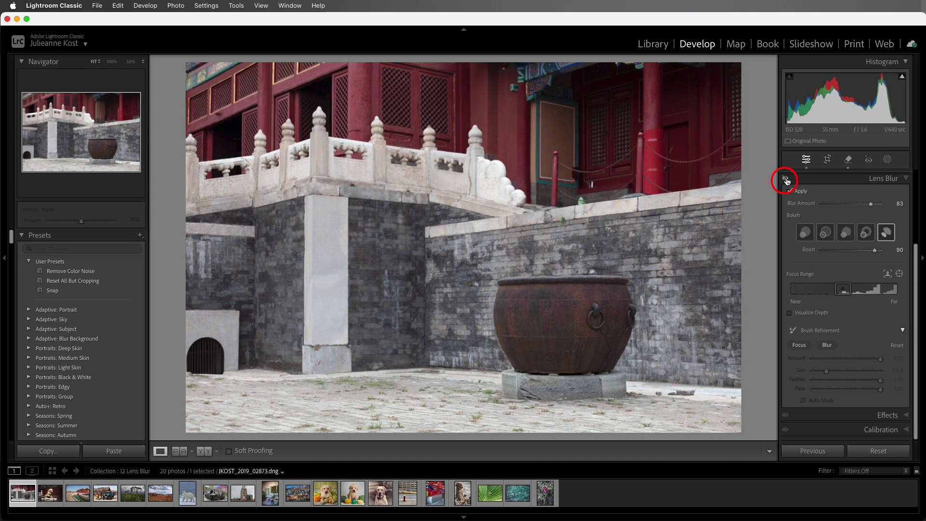
{"action": "left_click", "coordinate": [787, 180]}
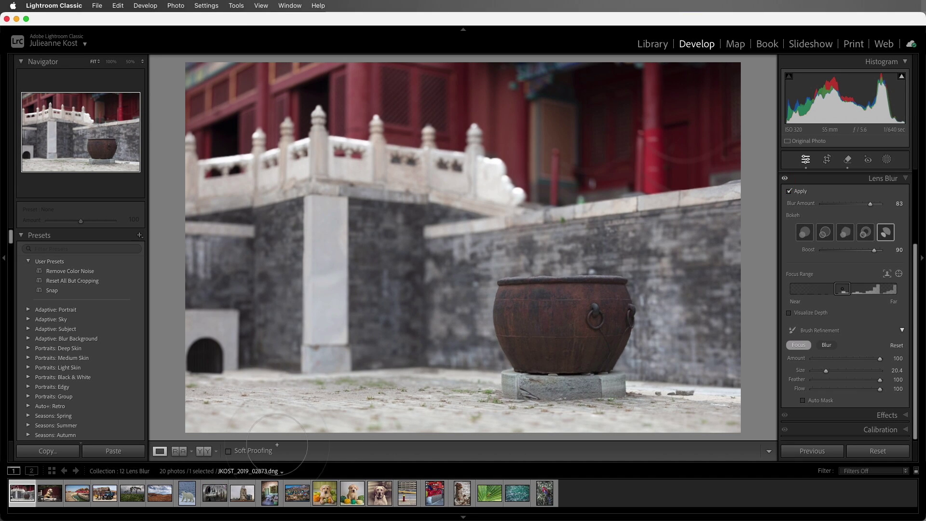
{"action": "left_click", "coordinate": [49, 495]}
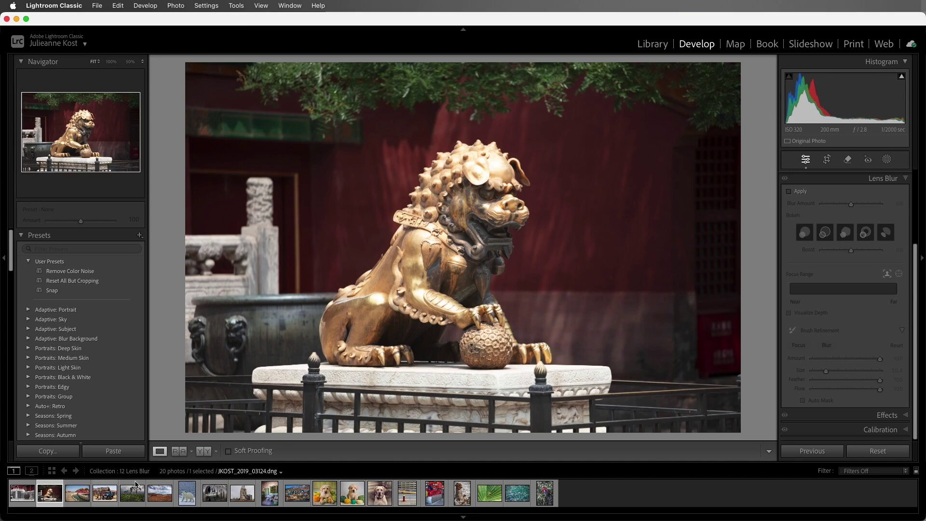
{"action": "left_click", "coordinate": [800, 451]}
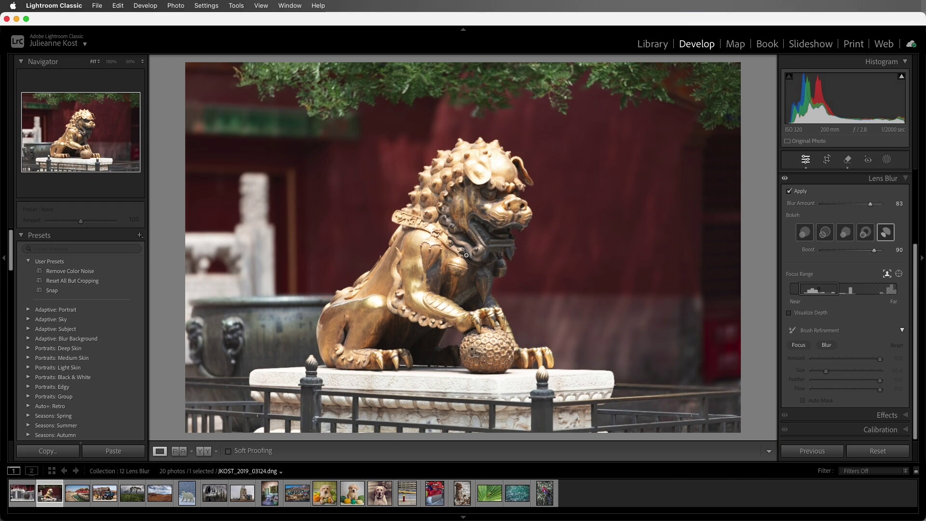
{"action": "left_click", "coordinate": [118, 6]}
{"action": "left_click", "coordinate": [122, 21]}
{"action": "left_click", "coordinate": [23, 493]}
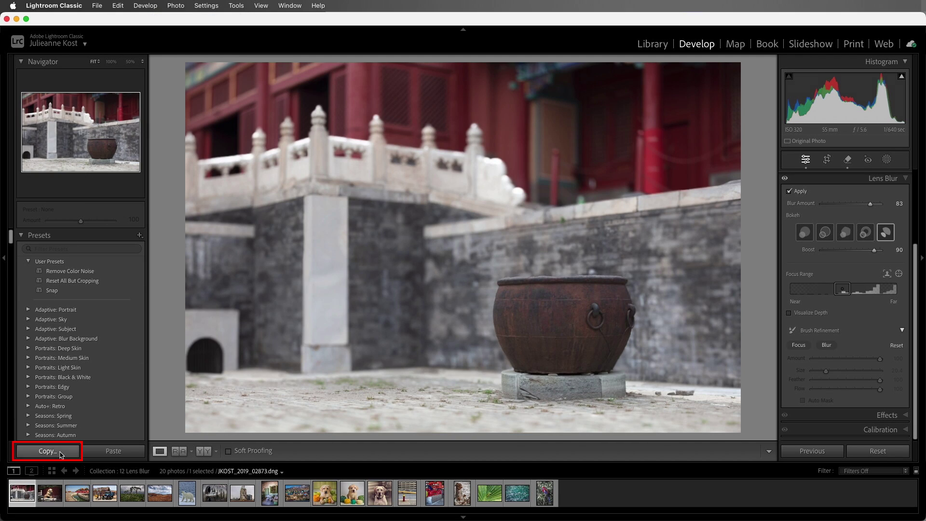
Copy only the Lens Blur settings from the urn photo
{"action": "left_click", "coordinate": [57, 453]}
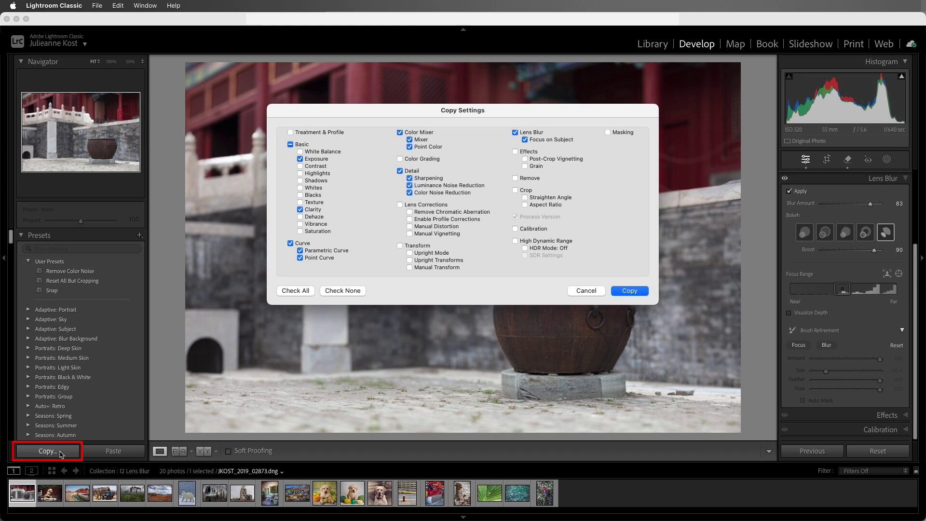
{"action": "left_click", "coordinate": [348, 292]}
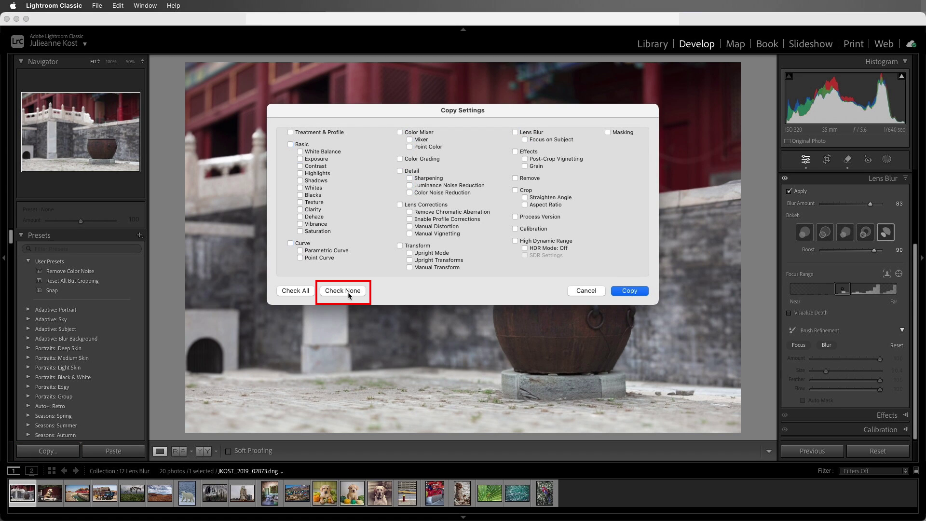
{"action": "left_click", "coordinate": [515, 133]}
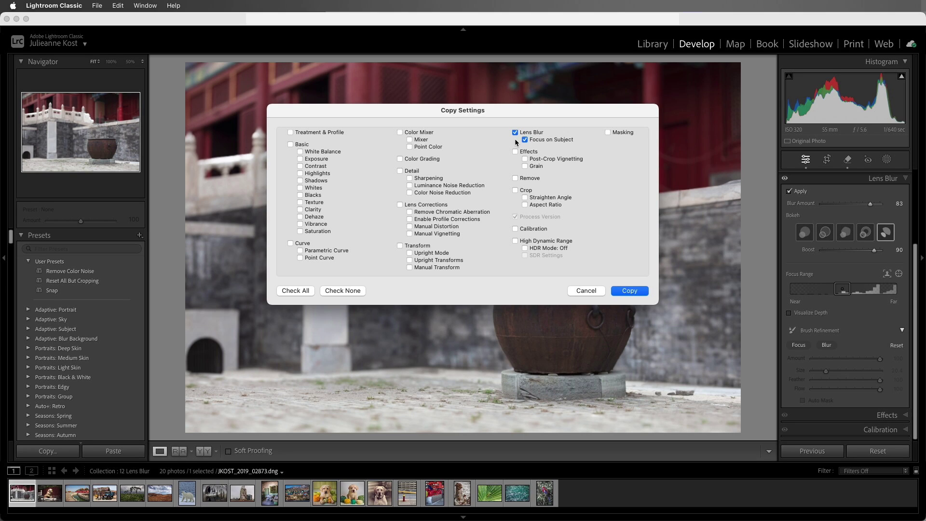
{"action": "left_click", "coordinate": [621, 292]}
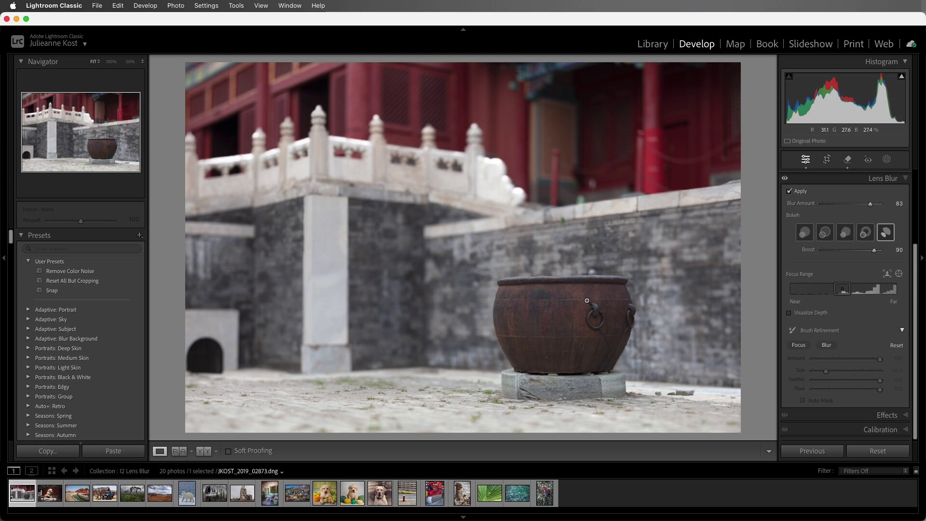
Paste the copied Lens Blur settings onto the lion photo
{"action": "left_click", "coordinate": [54, 501]}
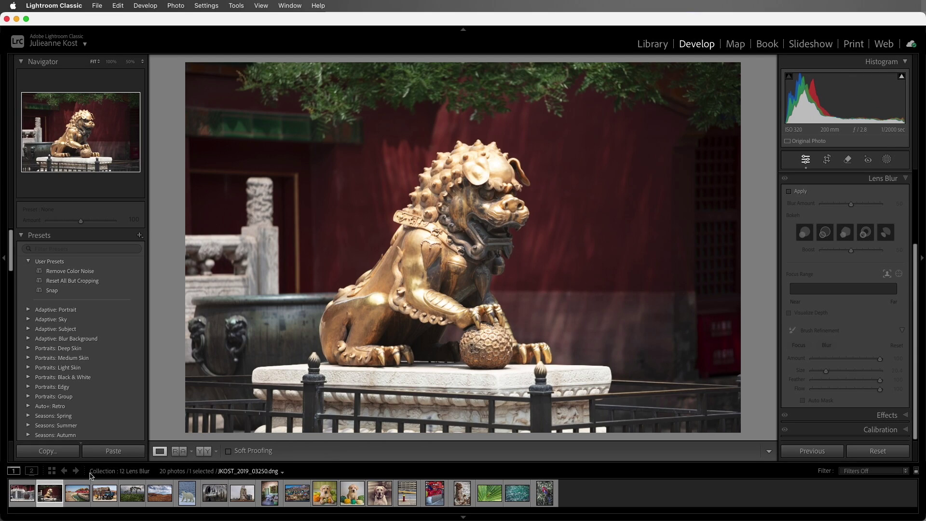
{"action": "left_click", "coordinate": [129, 452]}
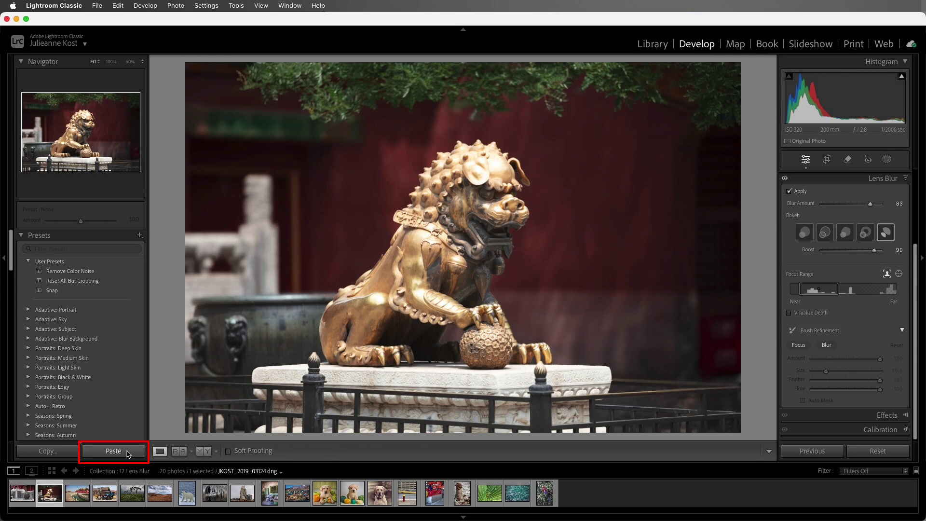
{"action": "left_click", "coordinate": [77, 493]}
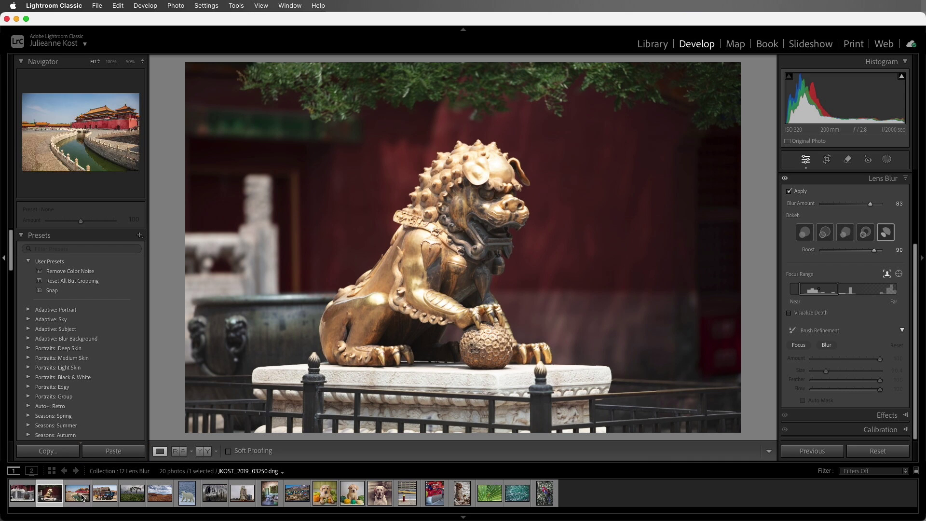
With Auto Sync on, apply Lens Blur to the Forbidden City, truck and artichoke photos, reviewing each
{"action": "left_click", "coordinate": [132, 495], "text": "shift"}
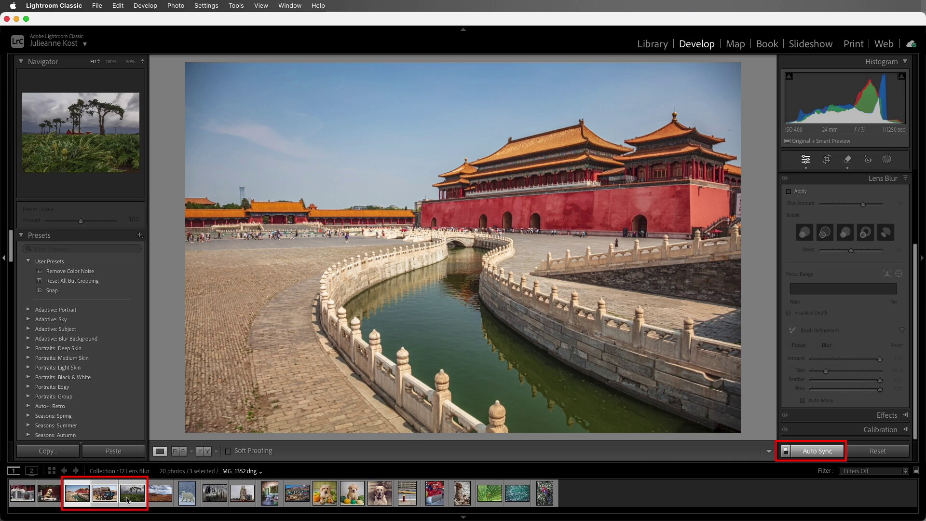
{"action": "left_click", "coordinate": [786, 452]}
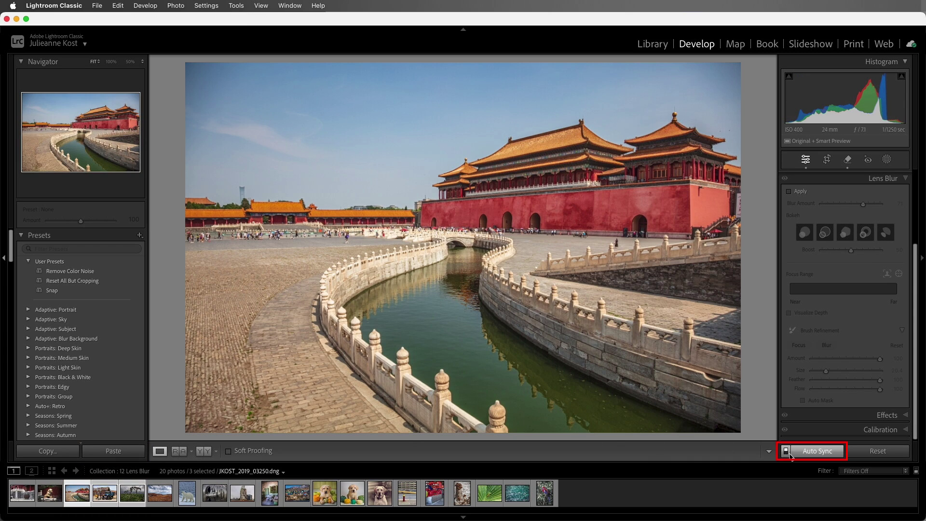
{"action": "left_click", "coordinate": [790, 191]}
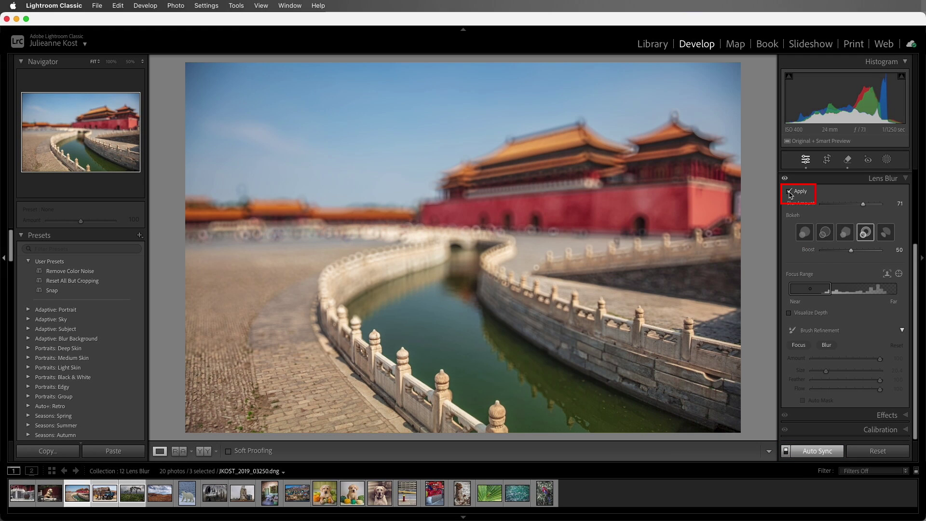
{"action": "left_click", "coordinate": [104, 493]}
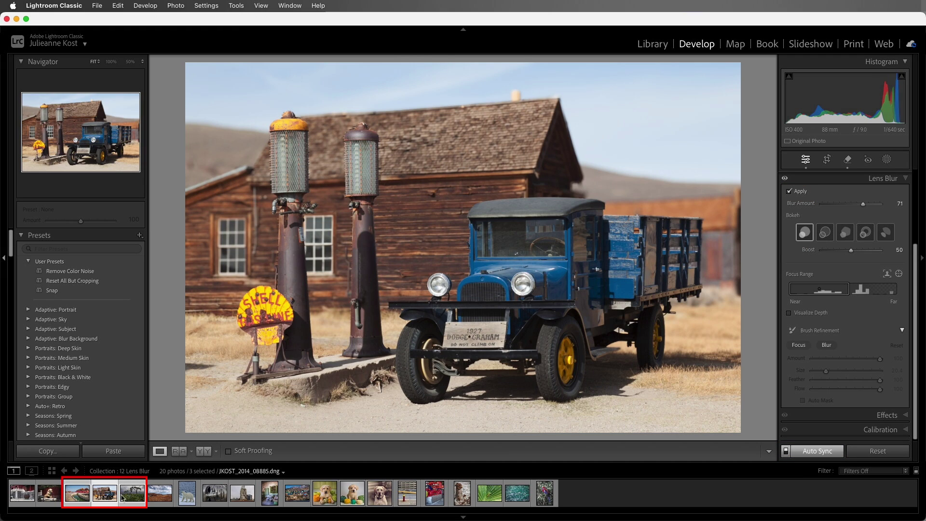
{"action": "left_click", "coordinate": [124, 497]}
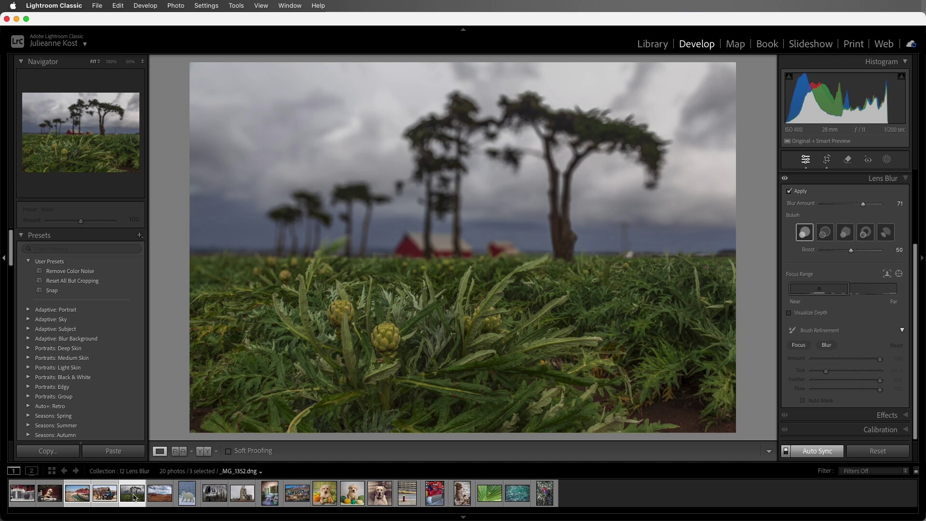
{"action": "left_click", "coordinate": [160, 497]}
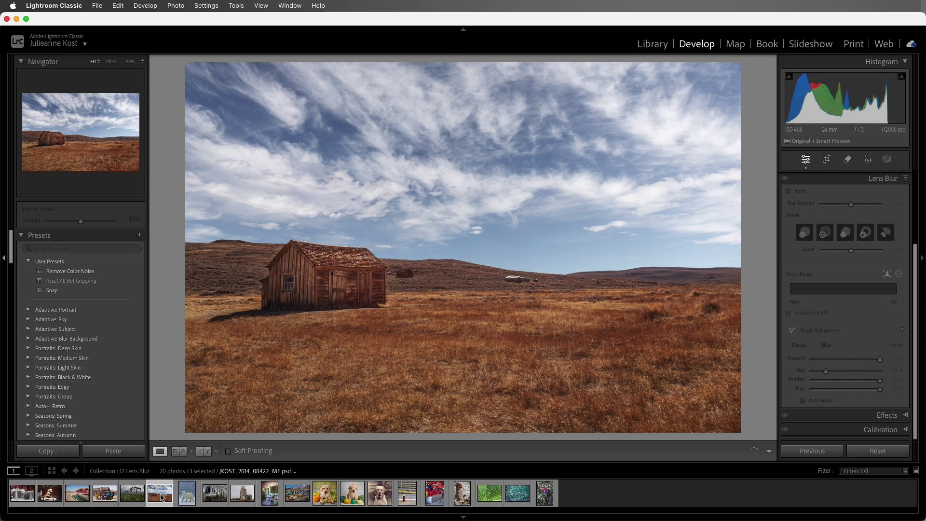
Give only the barn photo the Adaptive: Blur Background Strong preset, with Blur Amount 70
{"action": "left_click", "coordinate": [161, 497]}
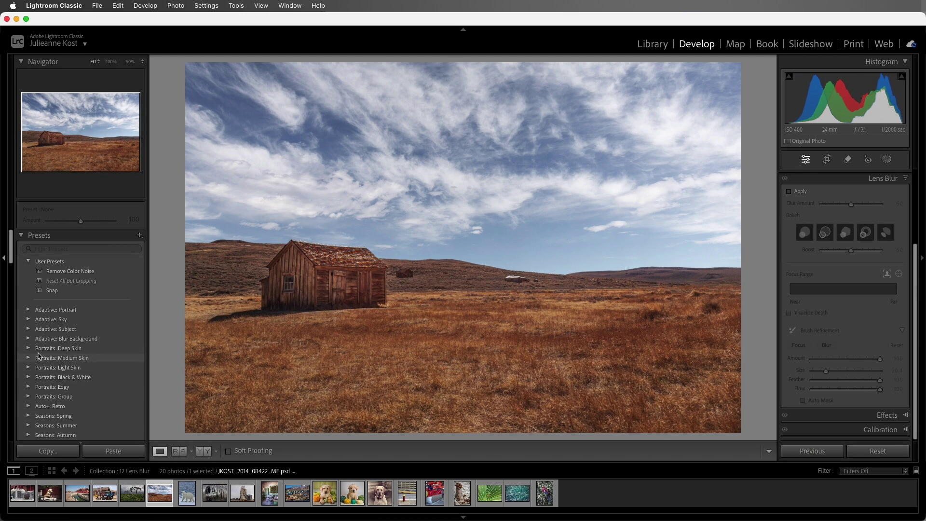
{"action": "left_click", "coordinate": [29, 340]}
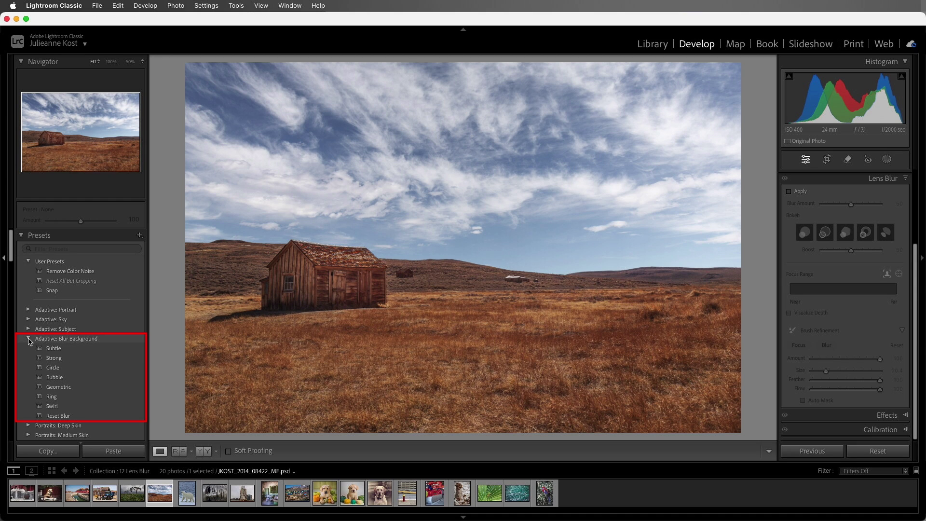
{"action": "left_click", "coordinate": [89, 357]}
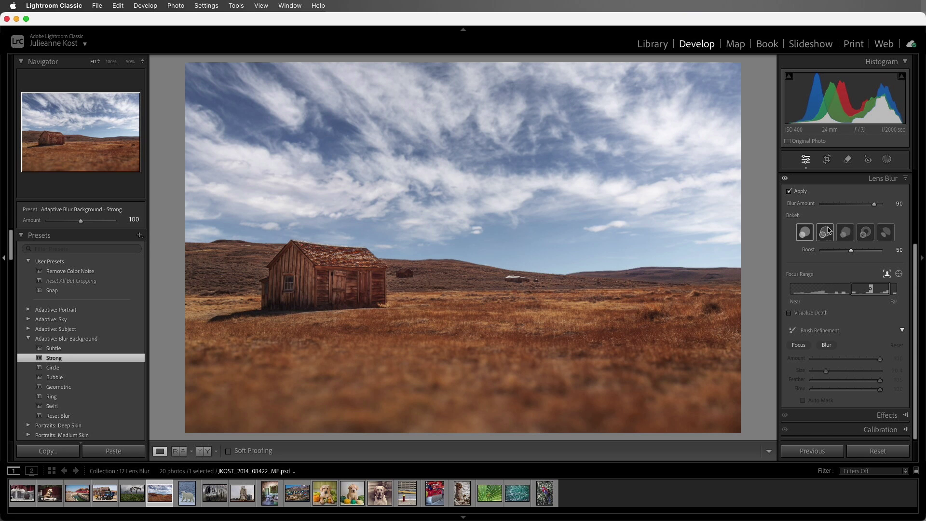
{"action": "left_click", "coordinate": [896, 204]}
{"action": "type", "text": "70"}
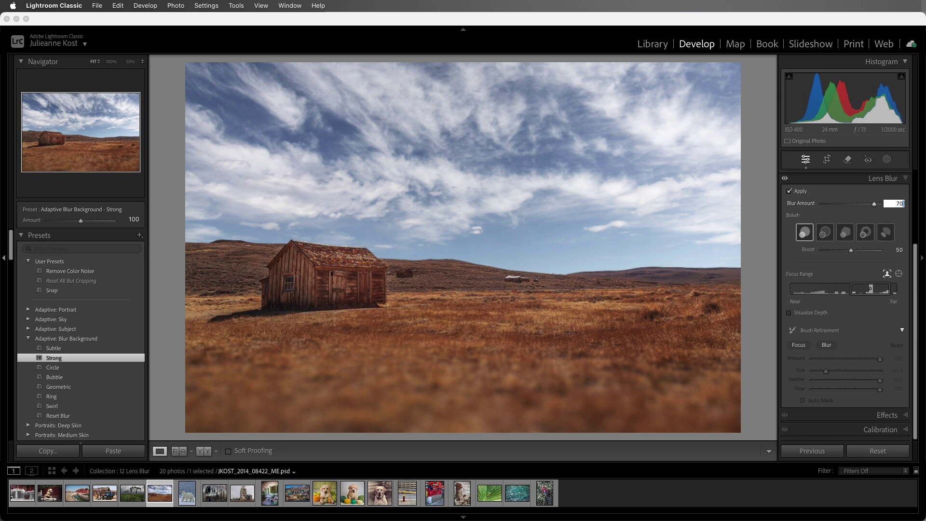
{"action": "key", "text": "Return"}
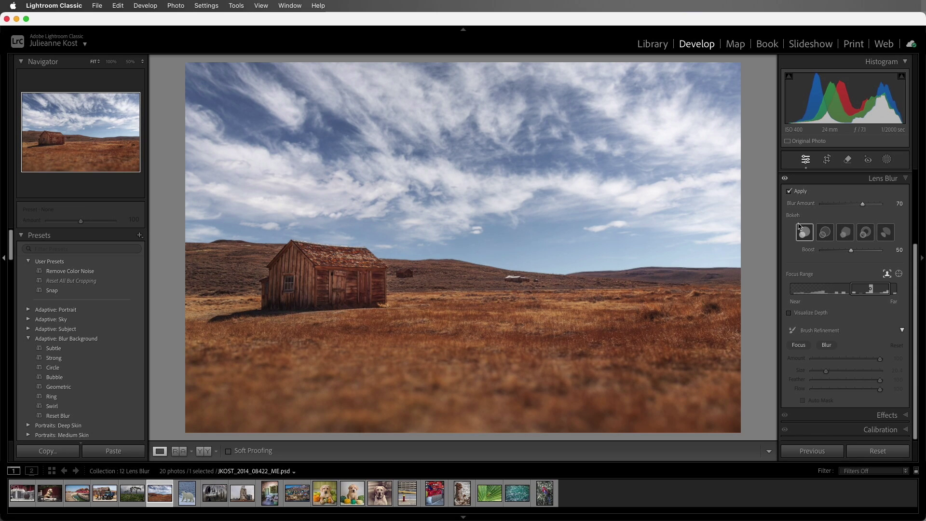
Save a Lens Blur-only user preset named 'JK Lens Blur 70', then move to the polar bear photo
{"action": "left_click", "coordinate": [140, 235]}
{"action": "left_click", "coordinate": [179, 245]}
{"action": "type", "text": "JK Lens Blur 70"}
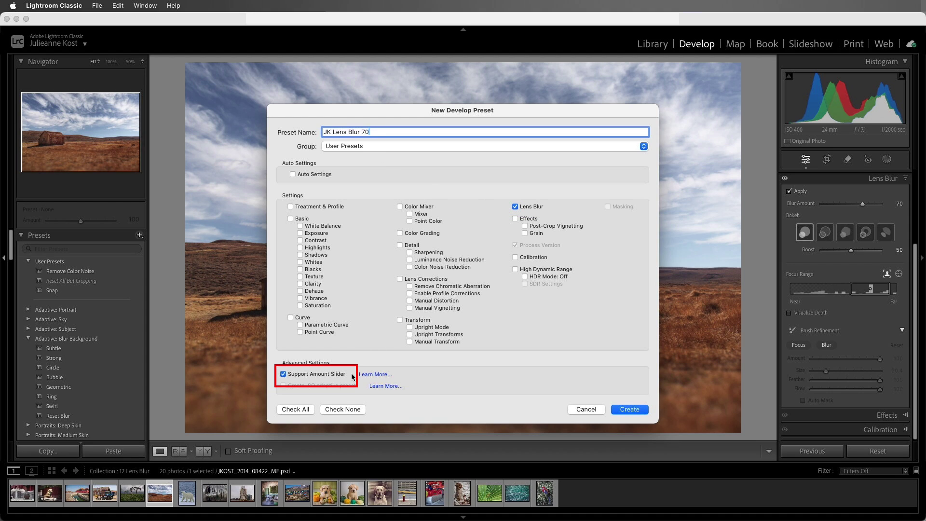
{"action": "left_click", "coordinate": [622, 409]}
{"action": "left_click", "coordinate": [193, 489]}
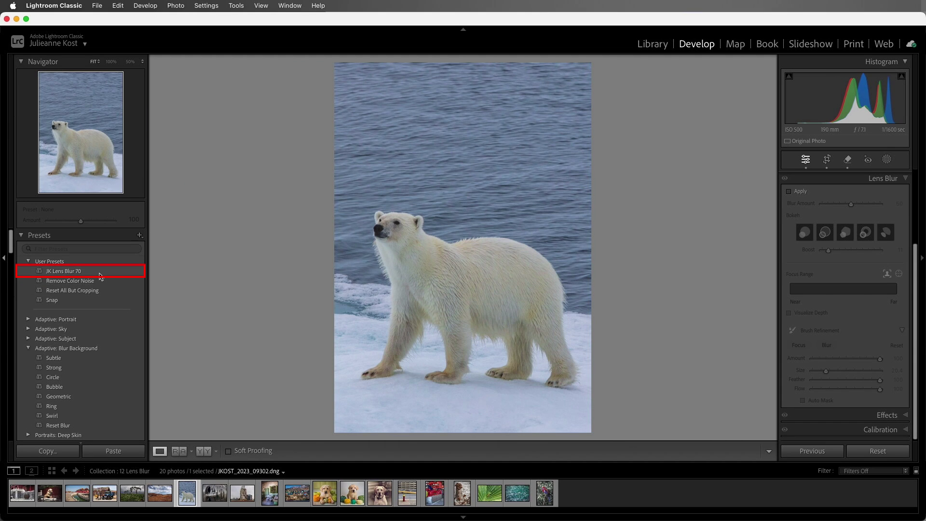
Apply JK Lens Blur 70 to the polar bear at preset Amount 200, then select the sculpture head
{"action": "left_click", "coordinate": [96, 272]}
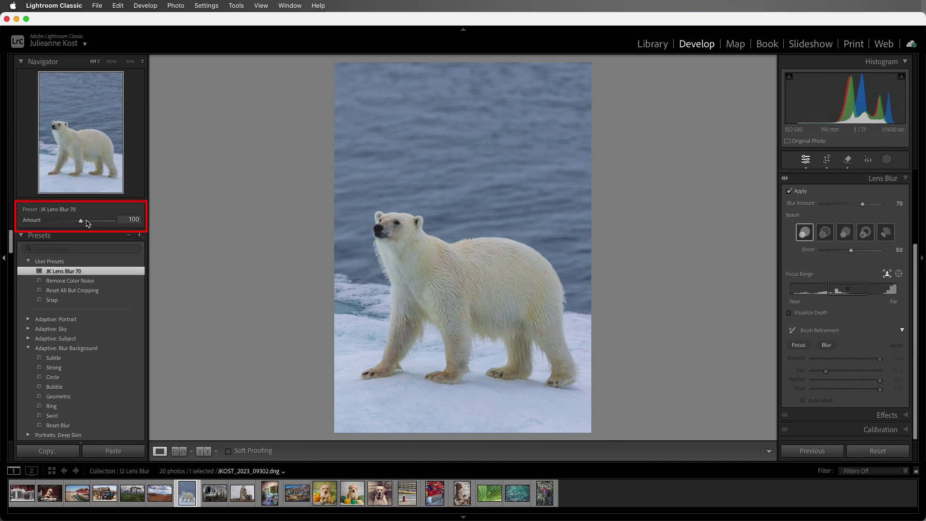
{"action": "left_click_drag", "start_coordinate": [88, 222], "coordinate": [123, 225]}
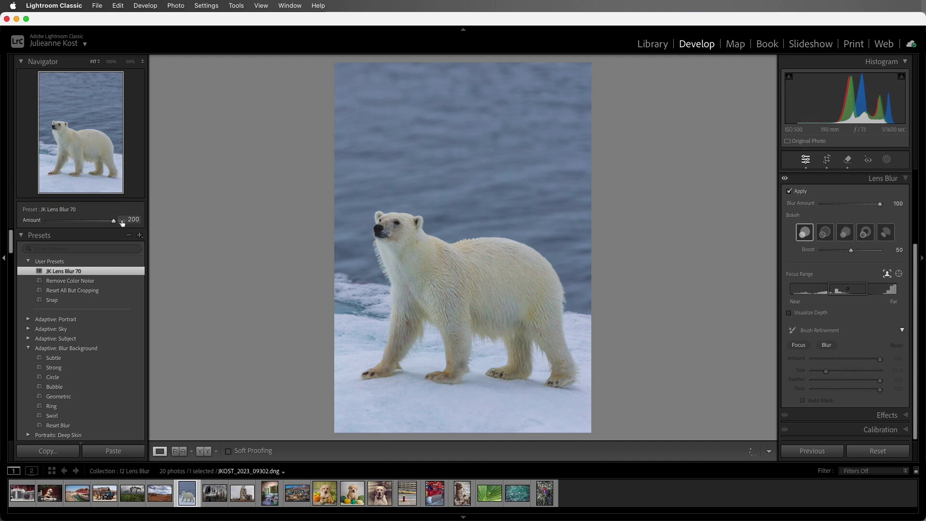
{"action": "left_click", "coordinate": [223, 488]}
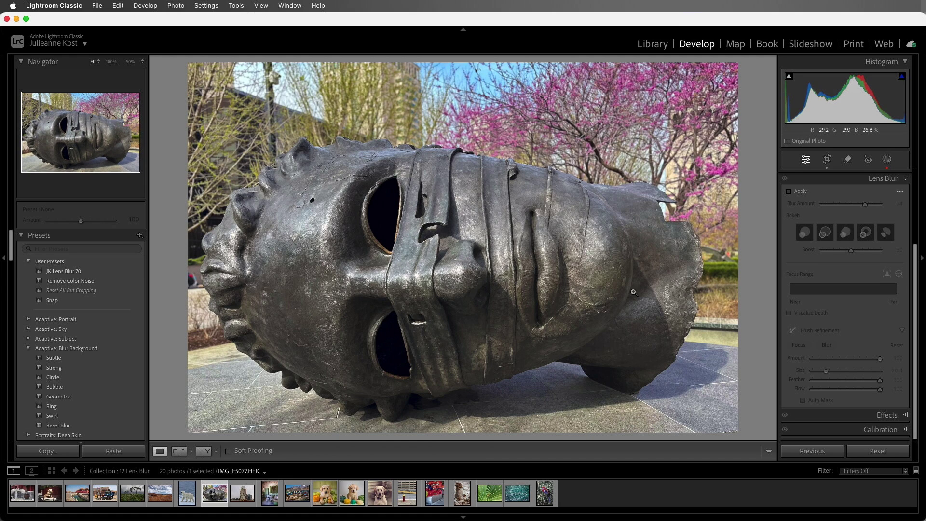
Enable Lens Blur on the sculpture-head photo and show its depth source, with Use Device Depth checked
{"action": "left_click", "coordinate": [789, 192]}
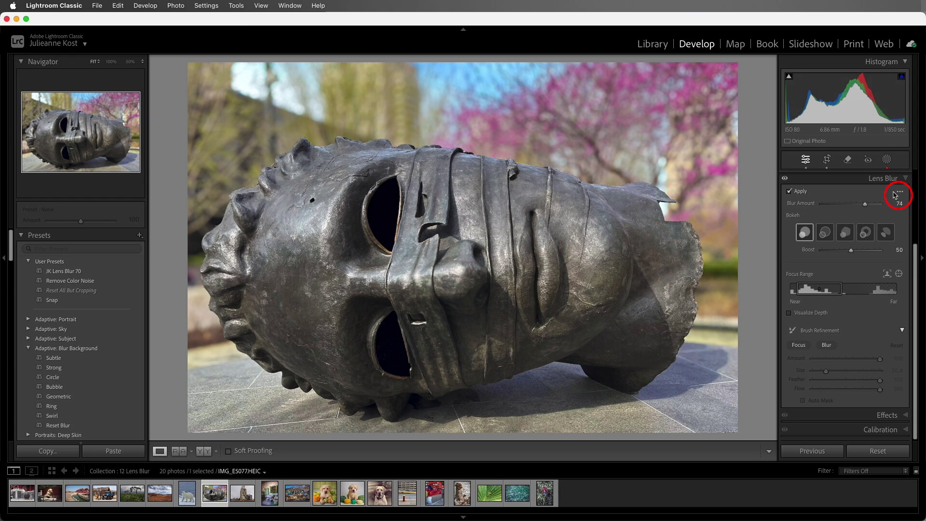
{"action": "left_click", "coordinate": [896, 193]}
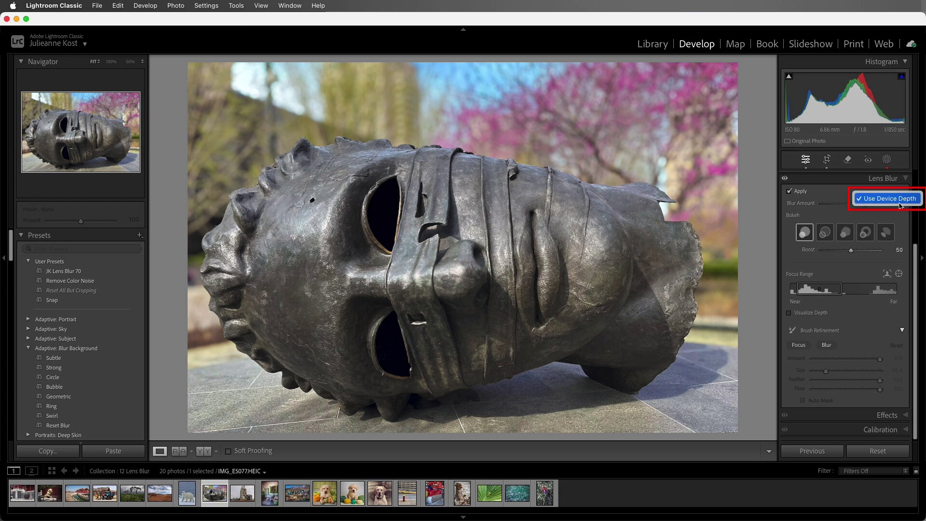